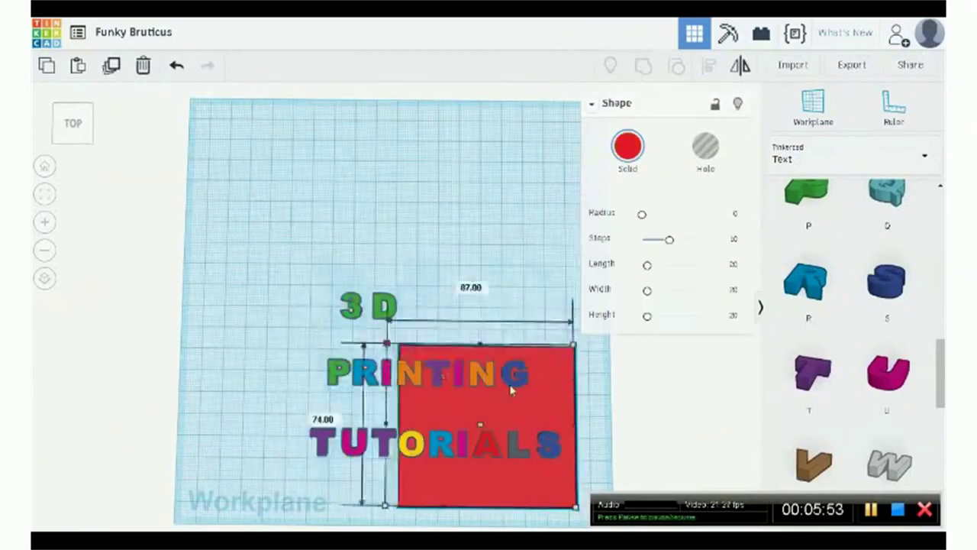
- Make the letters, logo and stars holes, group them with the plate, and open Creating Holes
click(809, 295)
mouse_move(809, 295)
mouse_down()
mouse_move(649, 476)
mouse_move(510, 489)
mouse_up()
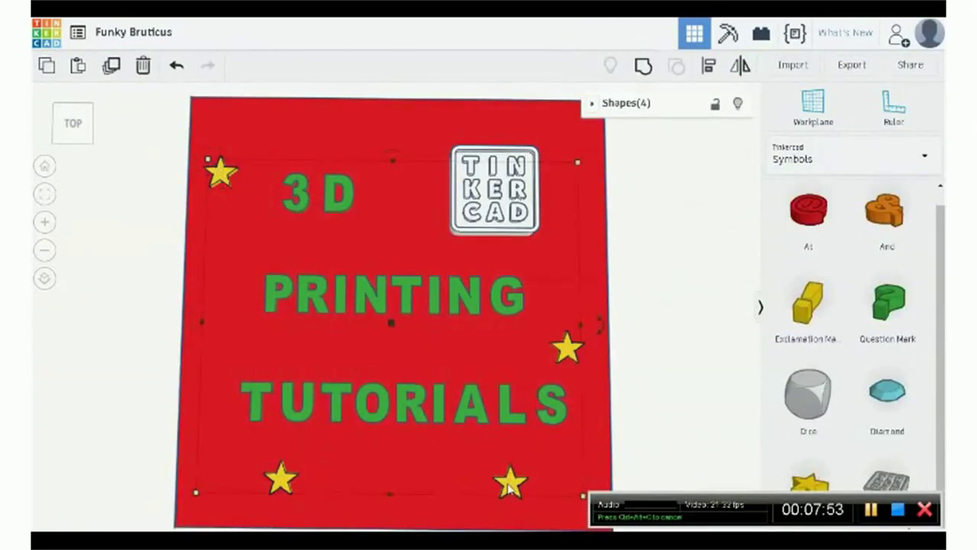
key(ctrl+g)
click(631, 145)
click(731, 236)
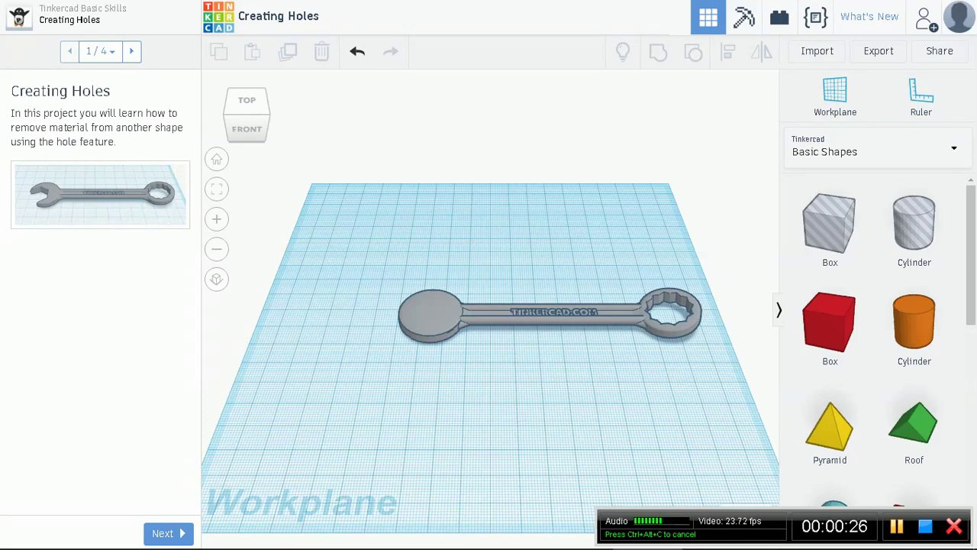
- Advance the Creating Holes lesson to step 2 of 4, the polygon placement instructions
click(336, 336)
click(662, 51)
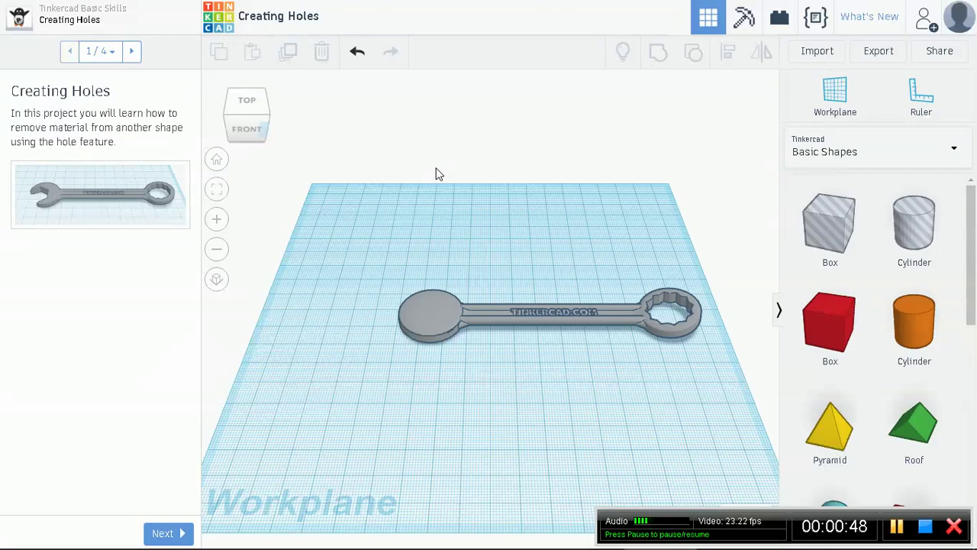
click(169, 533)
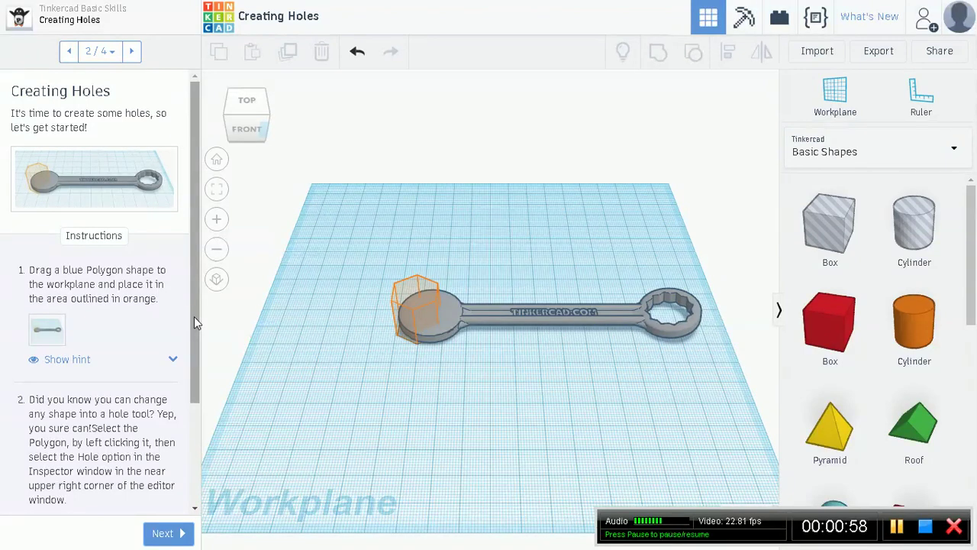
click(419, 296)
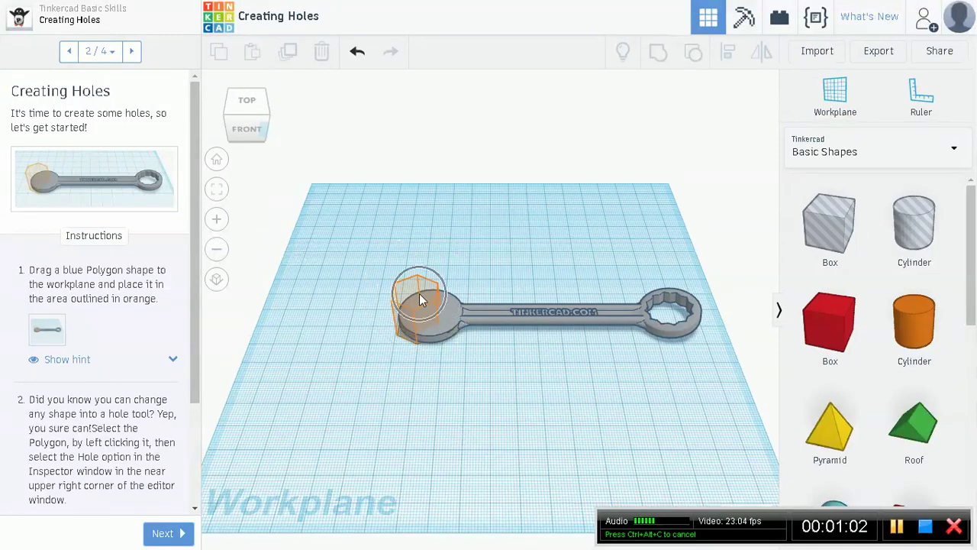
click(419, 298)
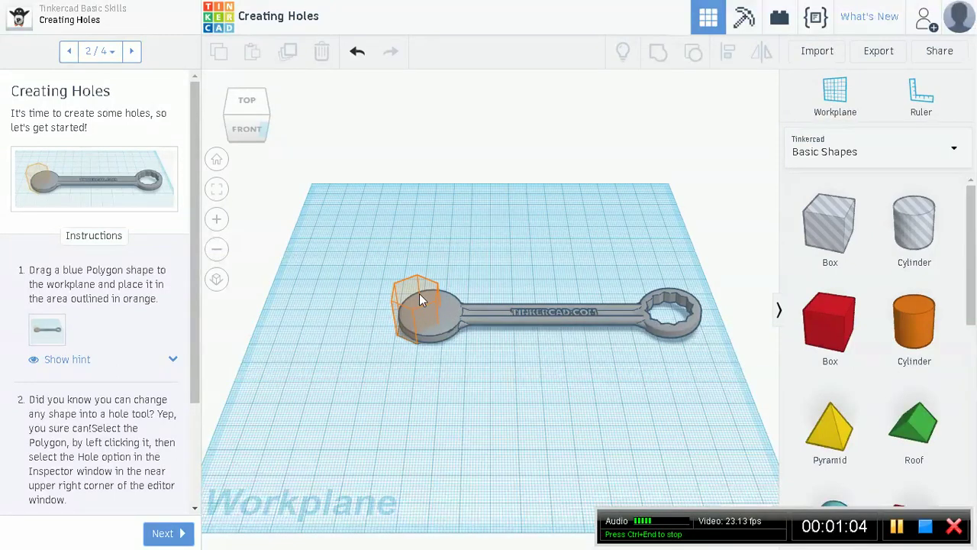
click(419, 297)
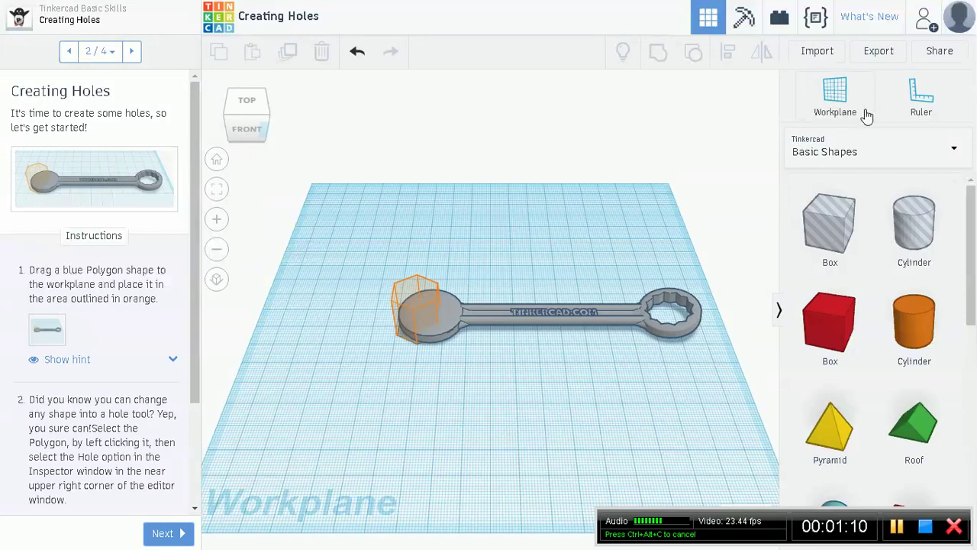
click(888, 187)
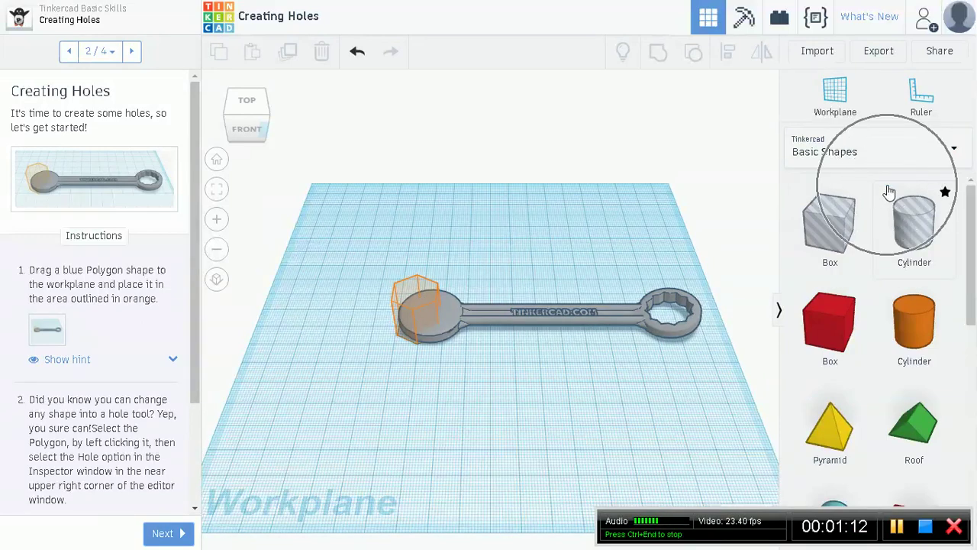
click(894, 264)
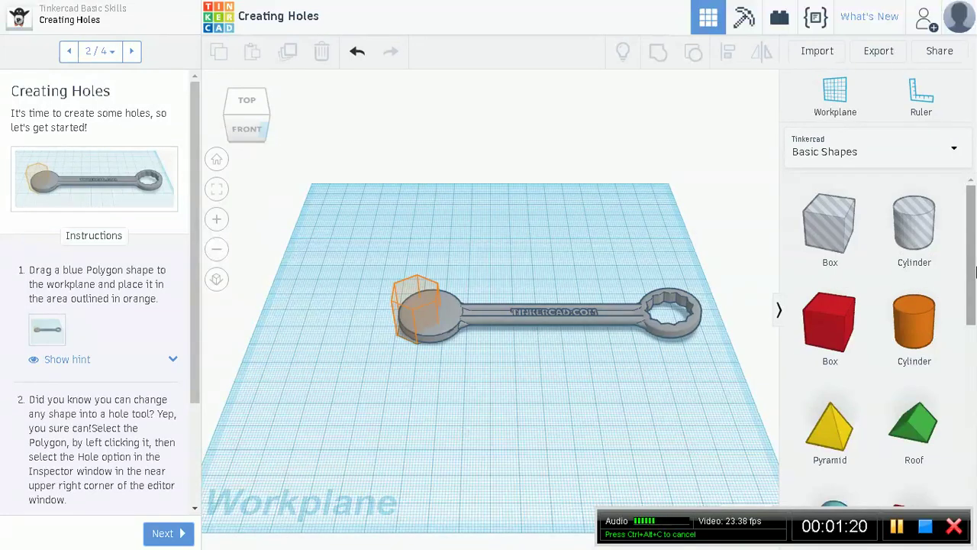
- Drop a Polygon from Basic Shapes onto the orange outline at the wrench's round end
drag(974, 272, 975, 464)
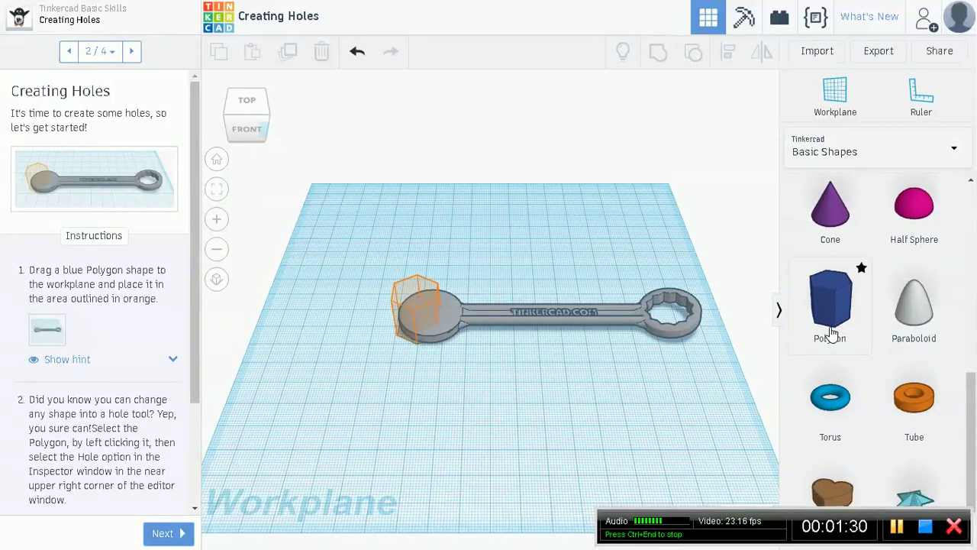
drag(831, 333, 419, 325)
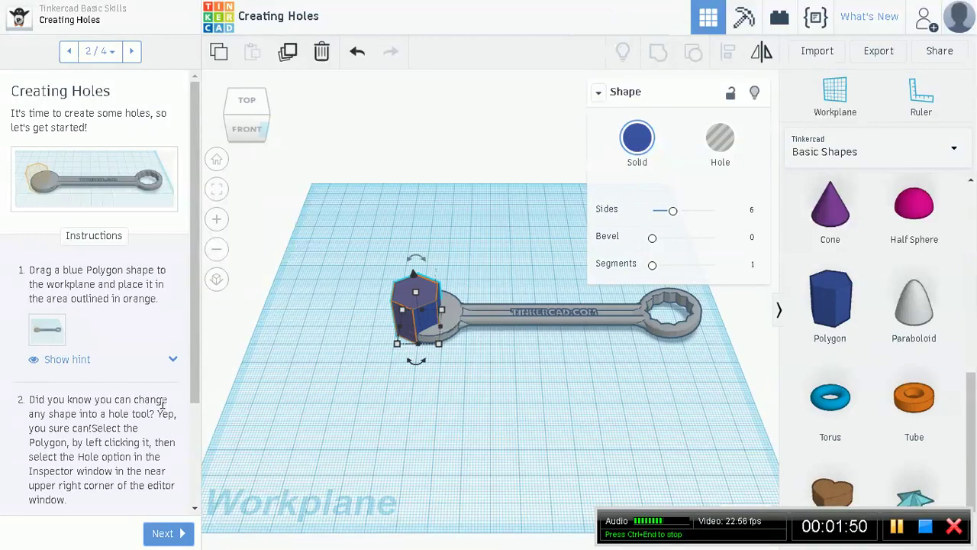
drag(194, 377, 197, 484)
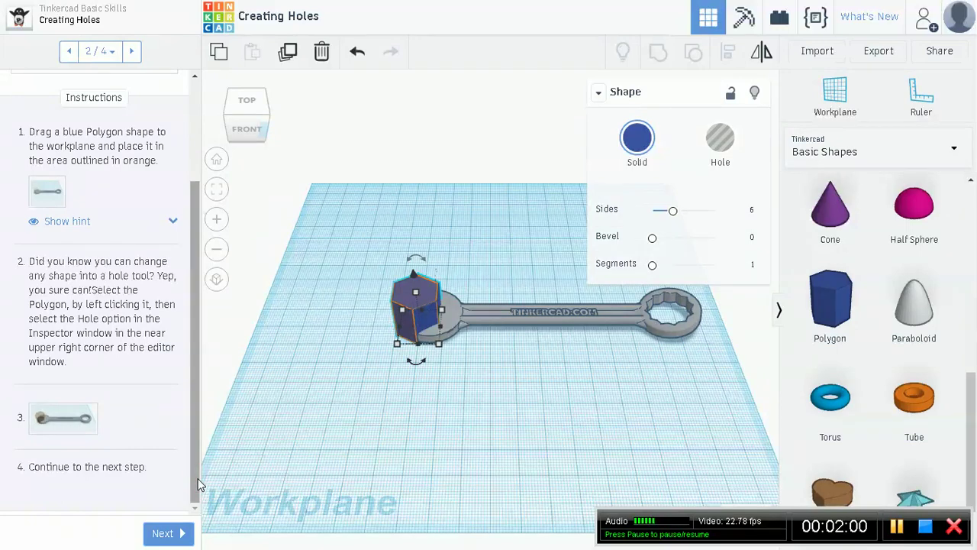
click(696, 103)
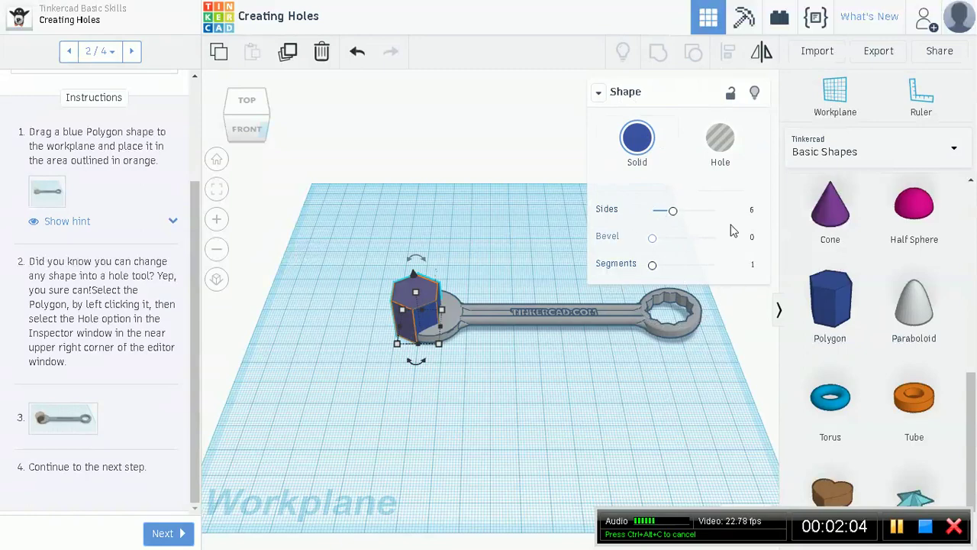
click(670, 155)
click(675, 93)
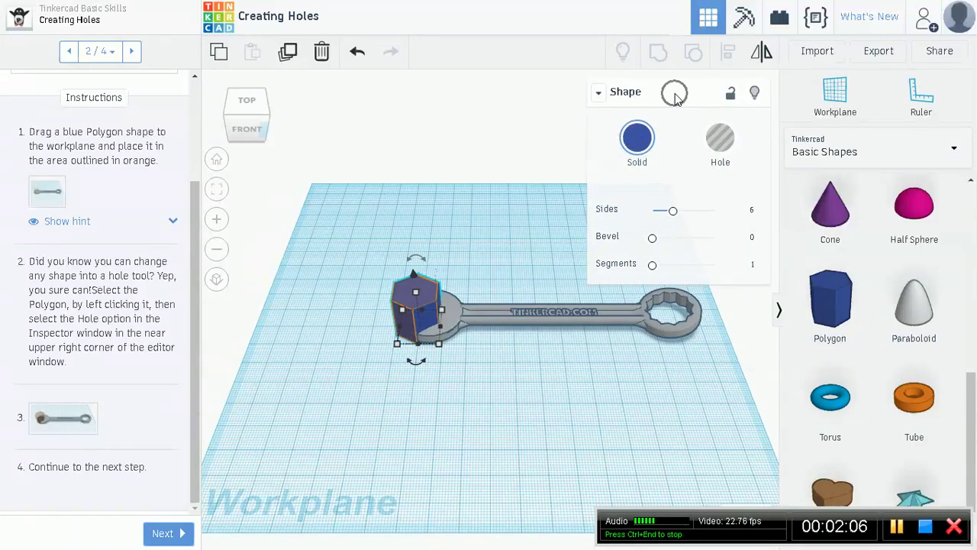
click(673, 169)
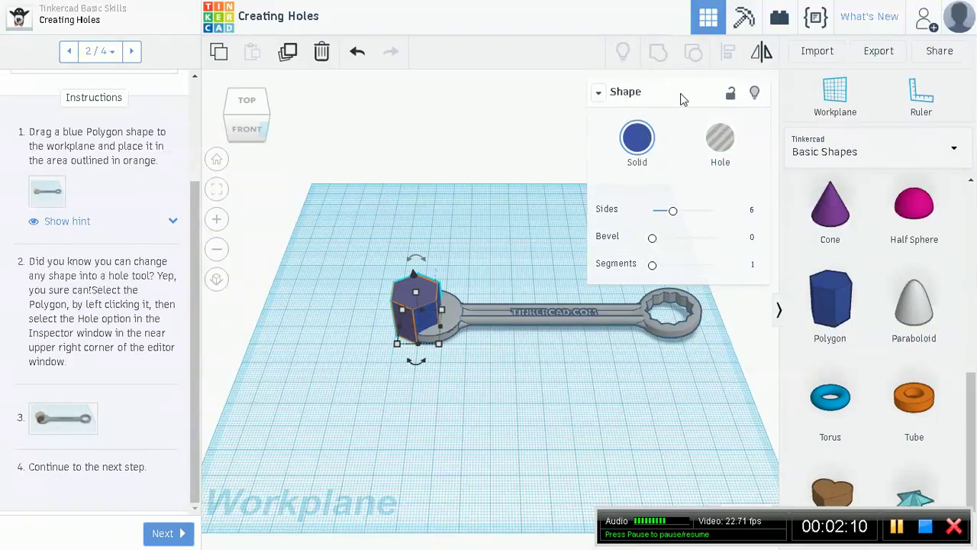
click(667, 144)
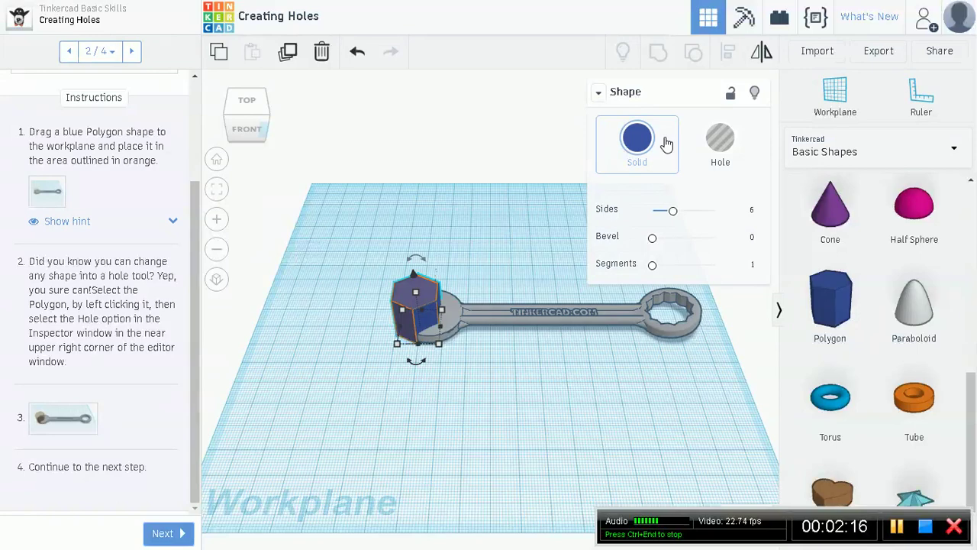
click(721, 158)
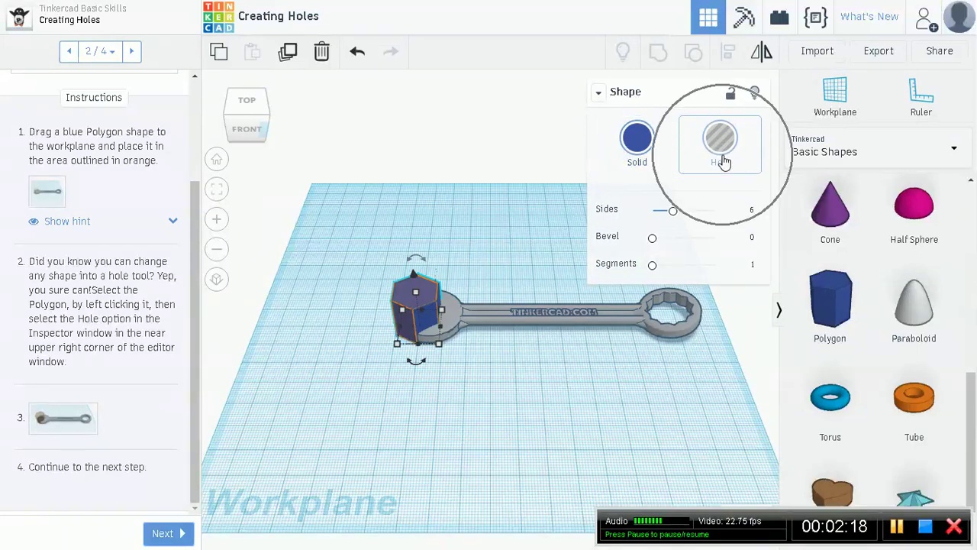
click(722, 159)
click(721, 159)
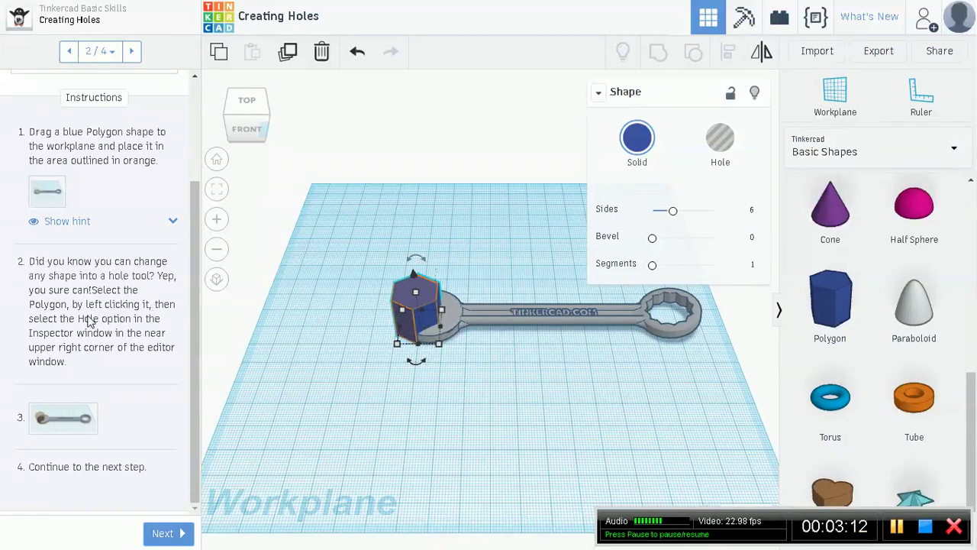
click(717, 156)
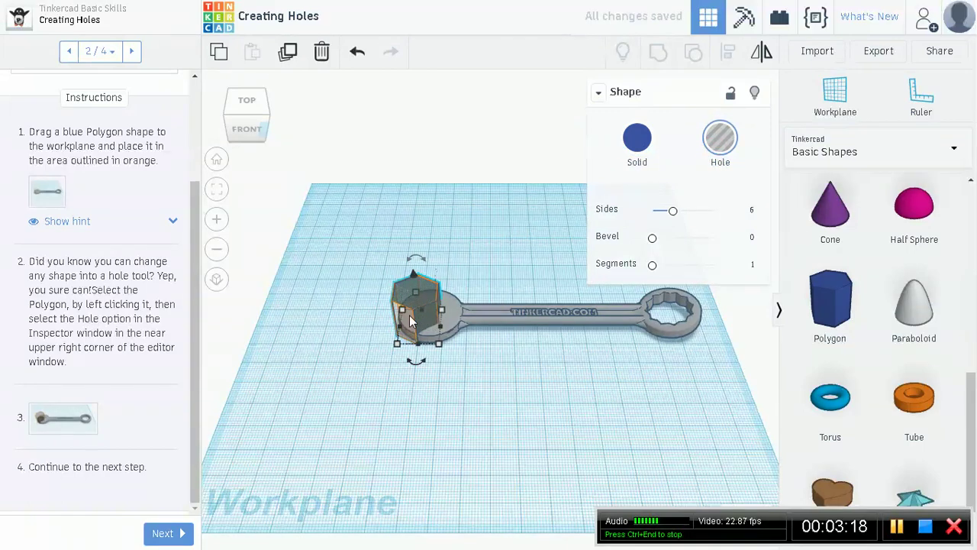
scroll(405, 324, up, 2)
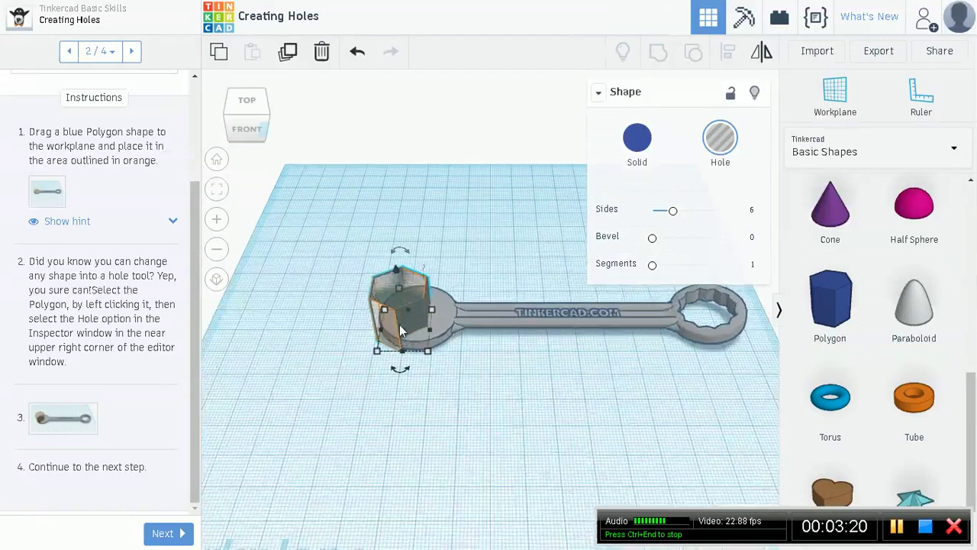
scroll(403, 324, up, 2)
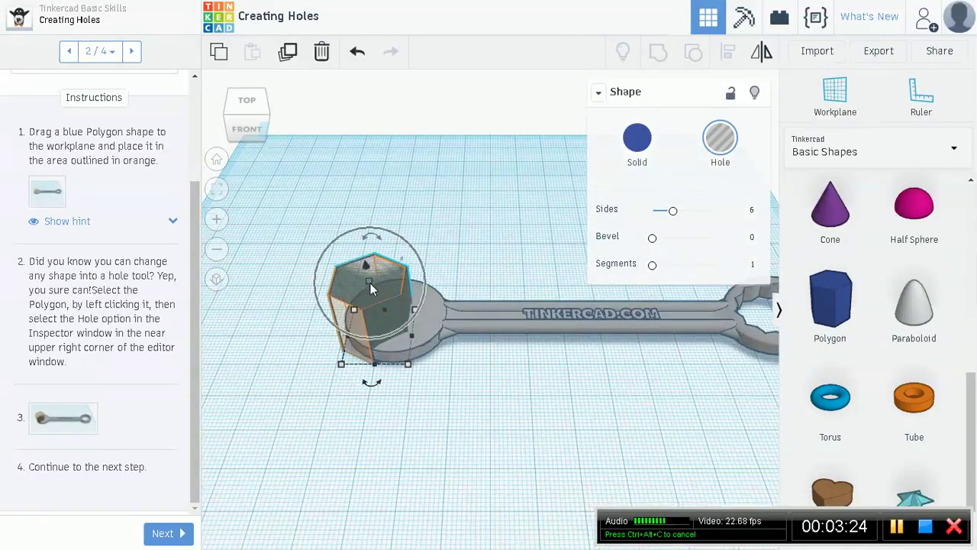
mouse_move(370, 283)
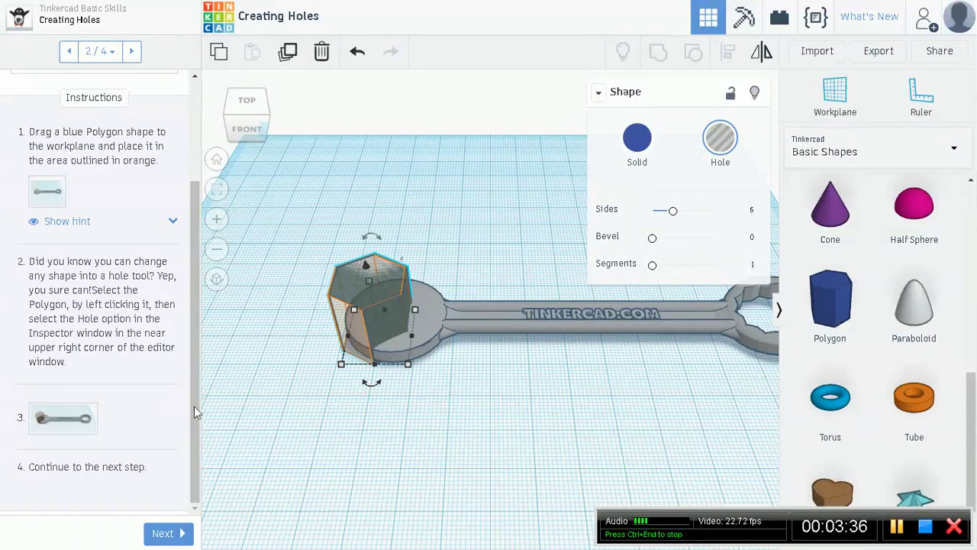
- Advance to step 3 of 4, Group the Shapes, and box-select the hole and wrench
click(165, 534)
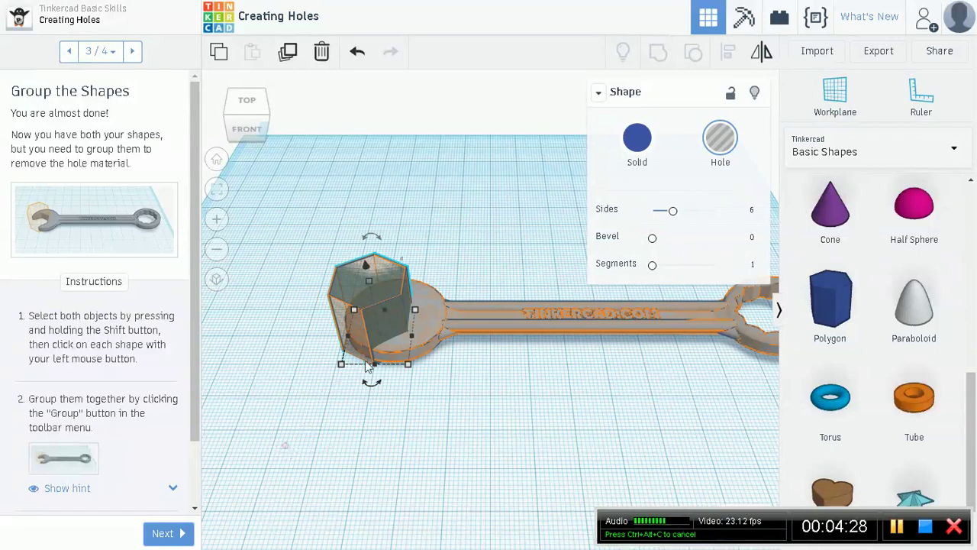
drag(286, 445, 652, 299)
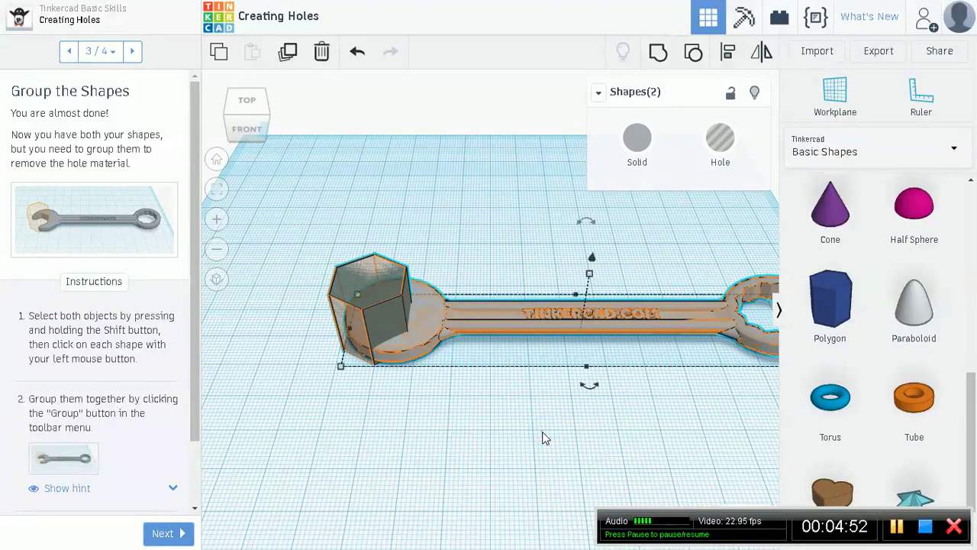
- Select both the translucent hexagonal hole and the wrench on the workplane
click(509, 324)
click(448, 315)
click(595, 330)
click(670, 326)
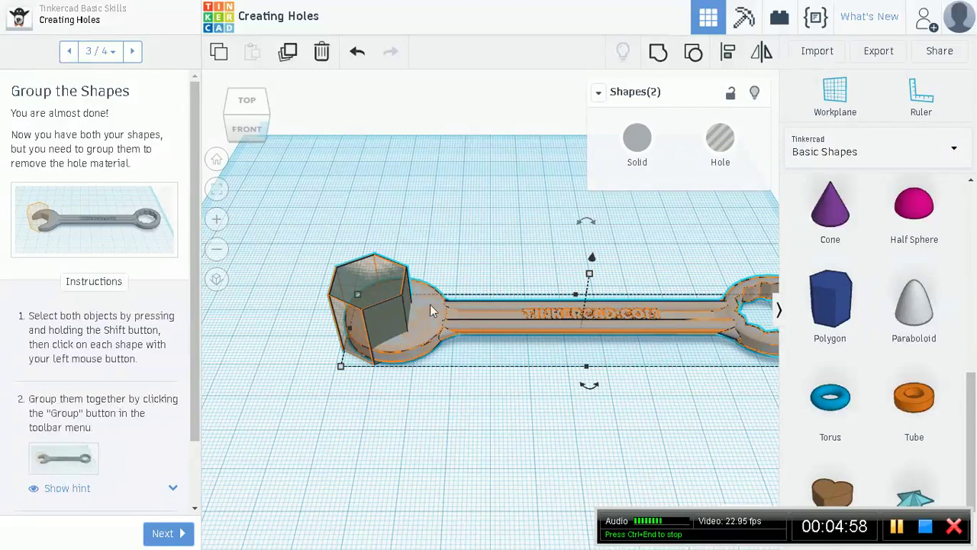
click(380, 311)
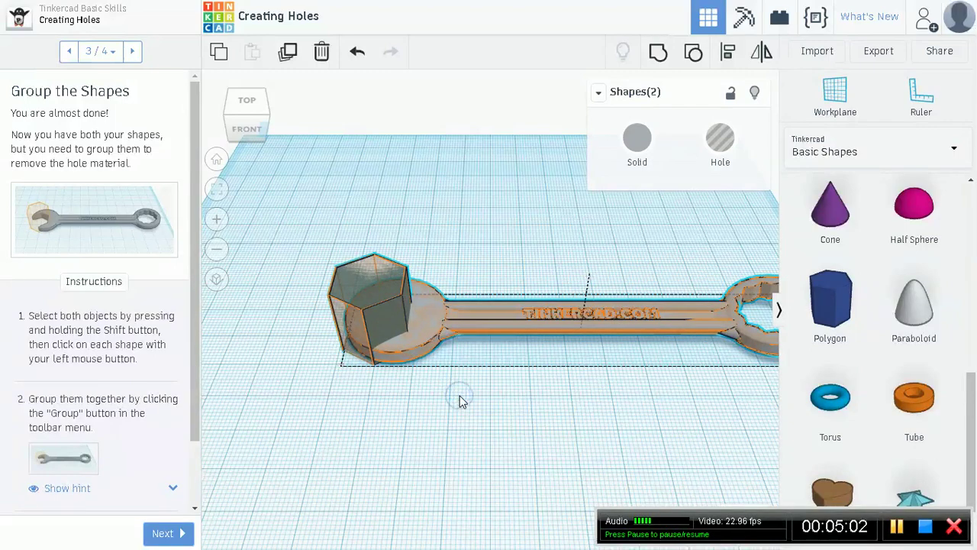
- Orbit to the FRONT view and apply Group to the hexagonal hole and wrench
right_drag(459, 391, 446, 339)
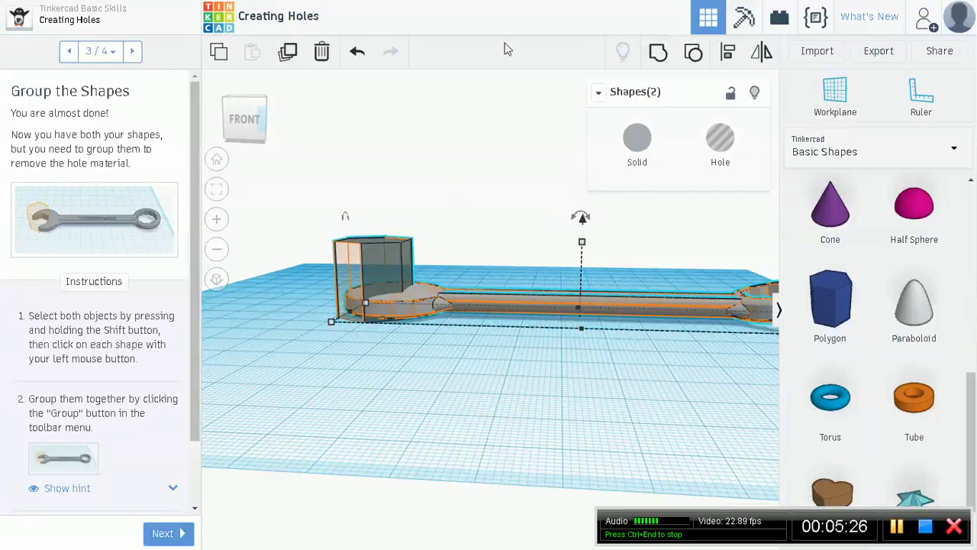
click(660, 53)
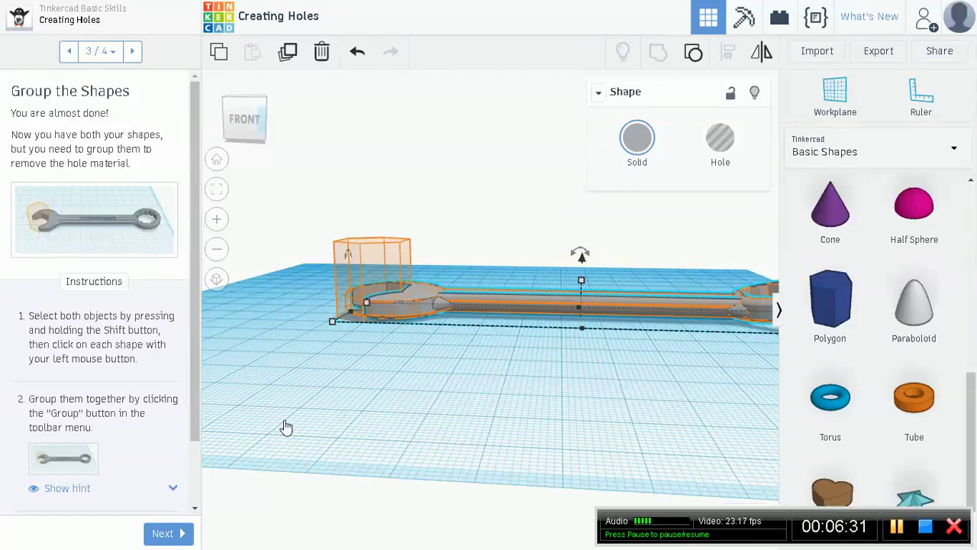
- Orbit from the front view to a tilted top-down view of the wrench and hexagonal hole
click(386, 284)
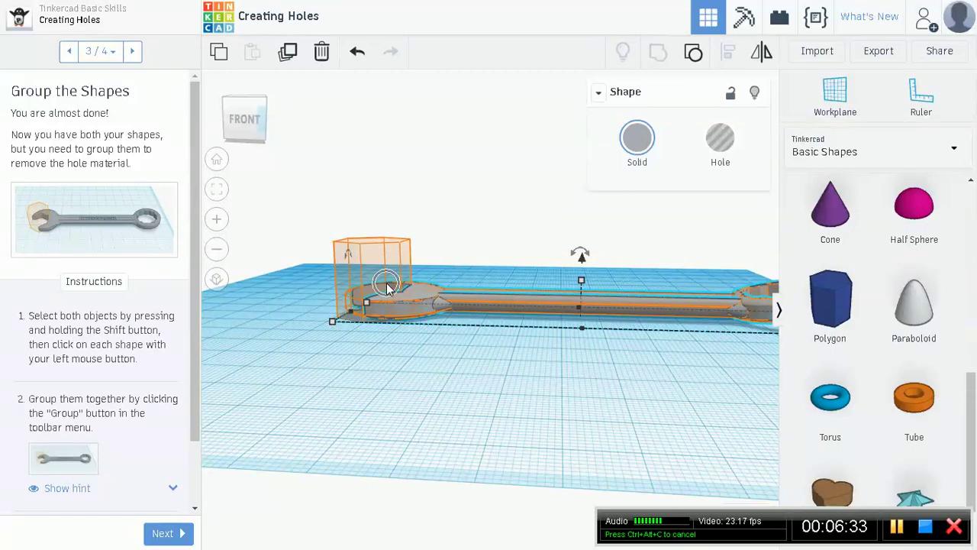
click(387, 260)
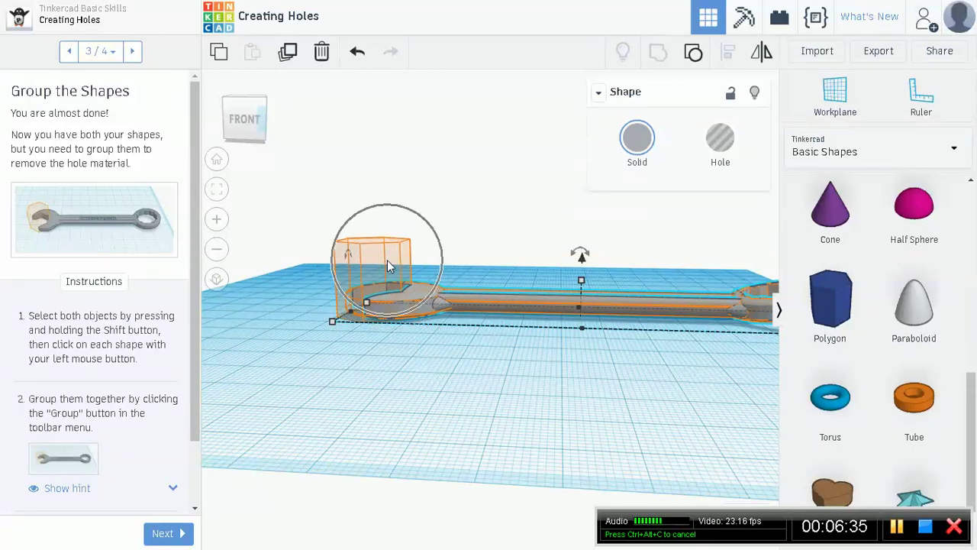
click(456, 306)
click(450, 307)
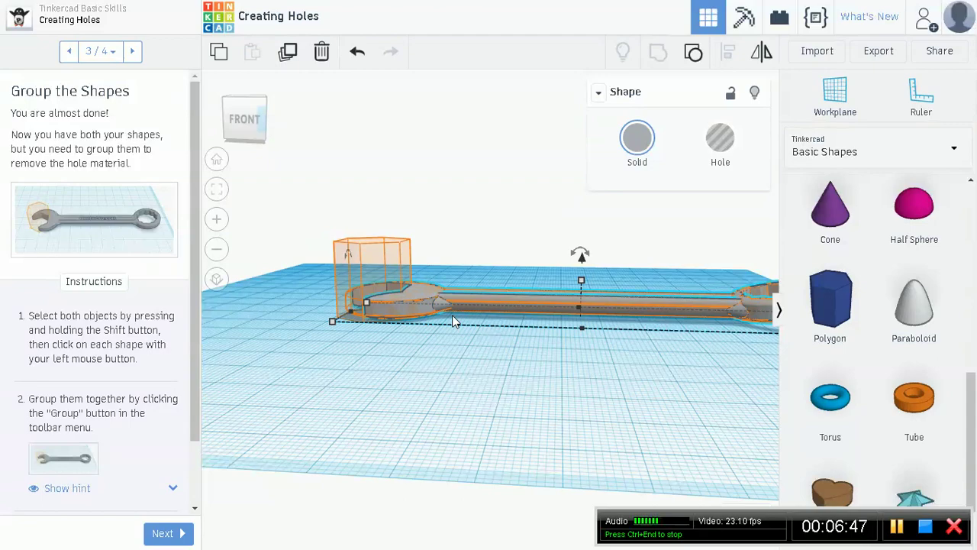
click(376, 267)
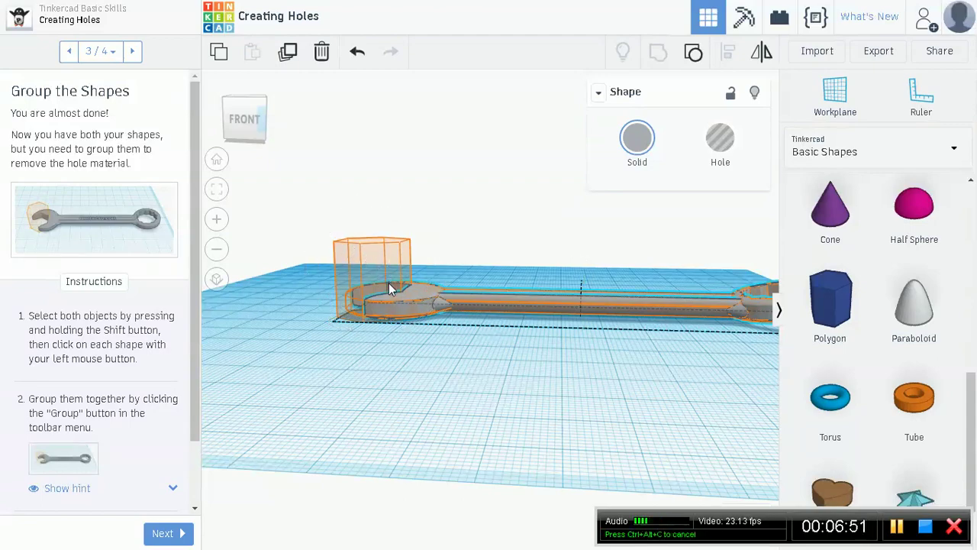
right_drag(388, 284, 446, 398)
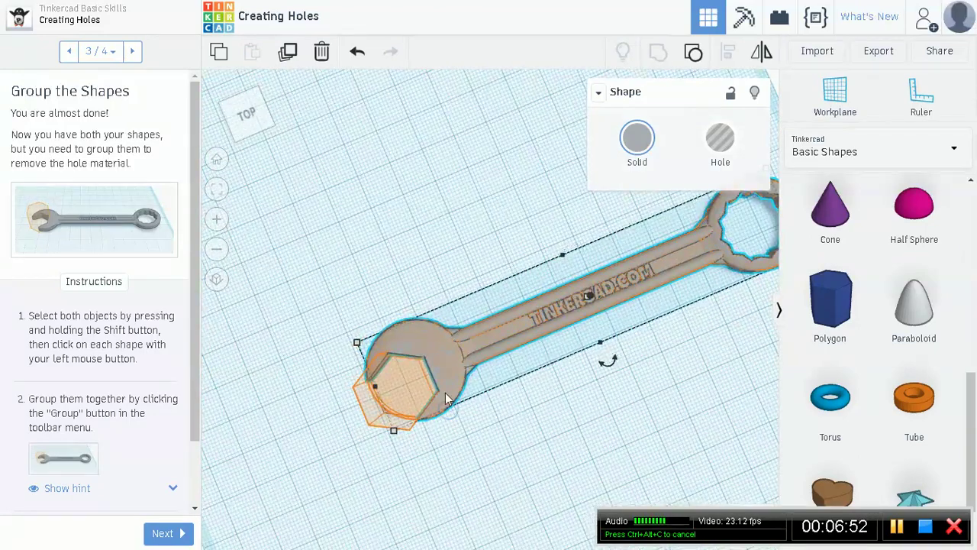
- Select the wrench group, try its rotate handle, and zoom out to show the ring end
shift+click(459, 358)
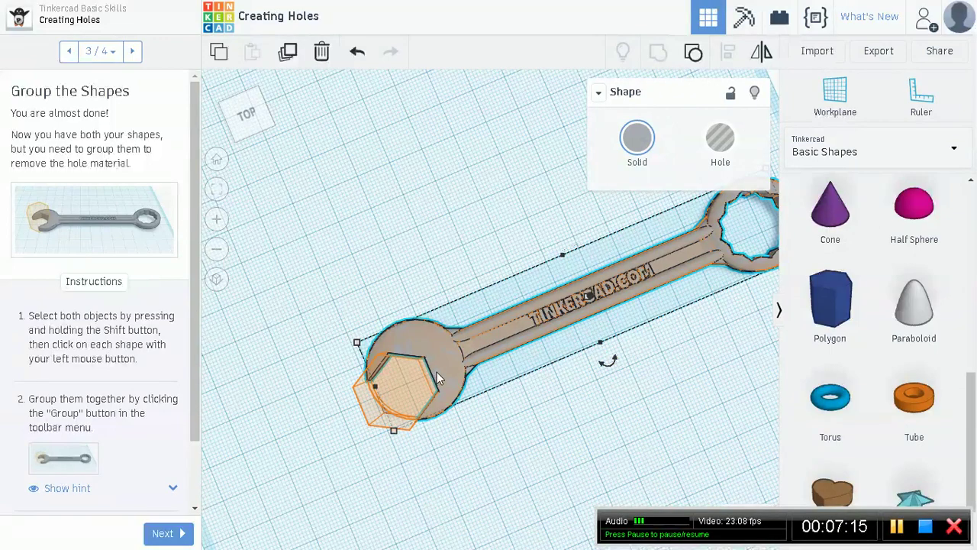
drag(442, 371, 475, 369)
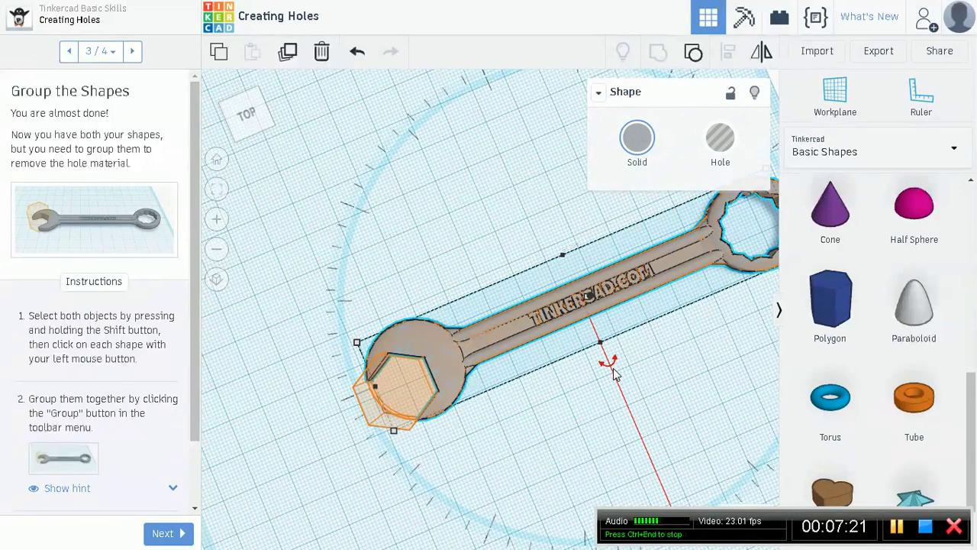
mouse_move(606, 375)
mouse_down()
mouse_move(561, 388)
mouse_move(526, 378)
mouse_move(503, 345)
mouse_move(617, 387)
mouse_up()
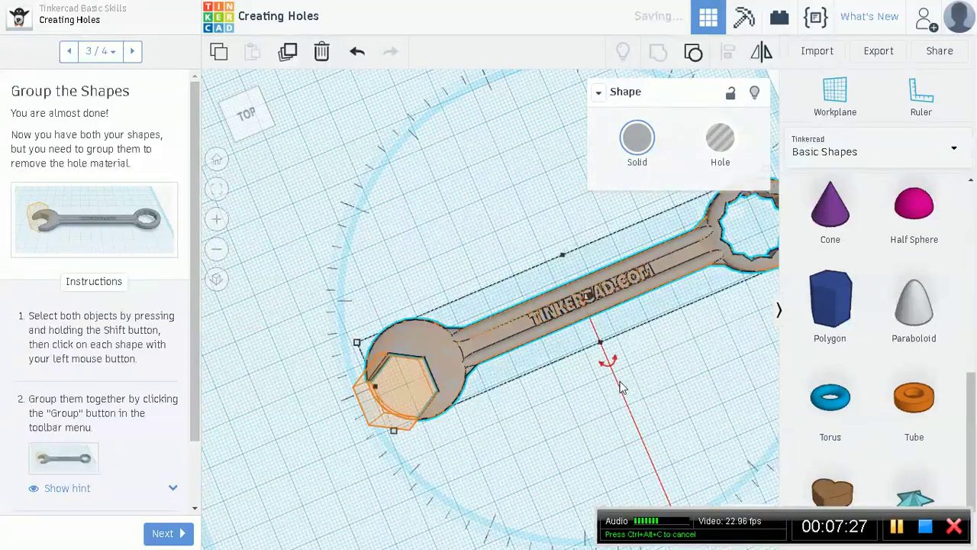
scroll(621, 387, down, 5)
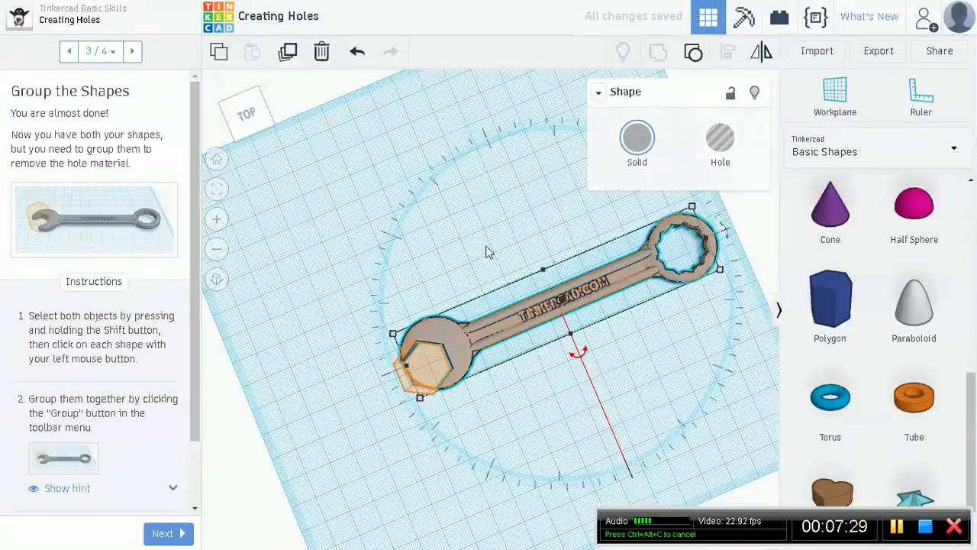
- Reach step 4 of 4, Congratulations, and inspect the wrench's open hexagonal nut slot
click(160, 533)
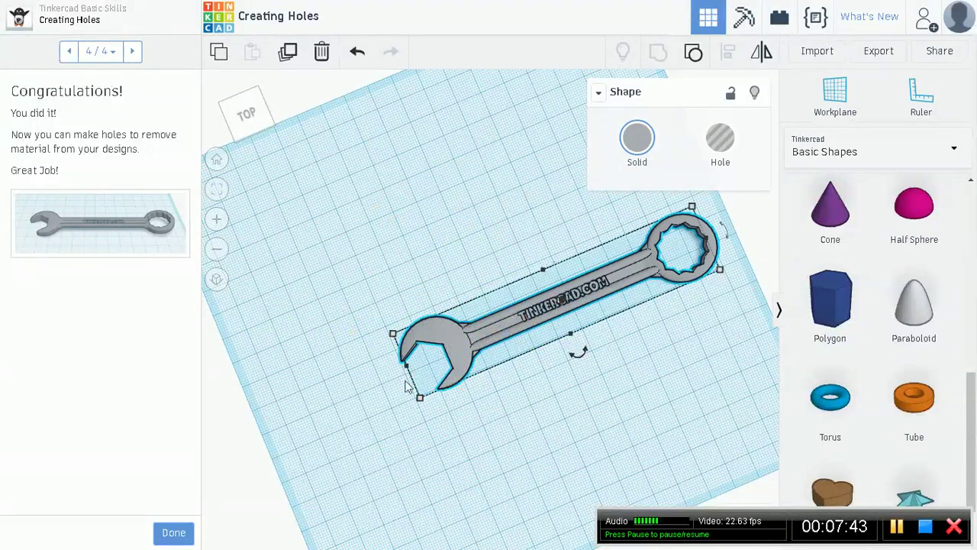
click(422, 370)
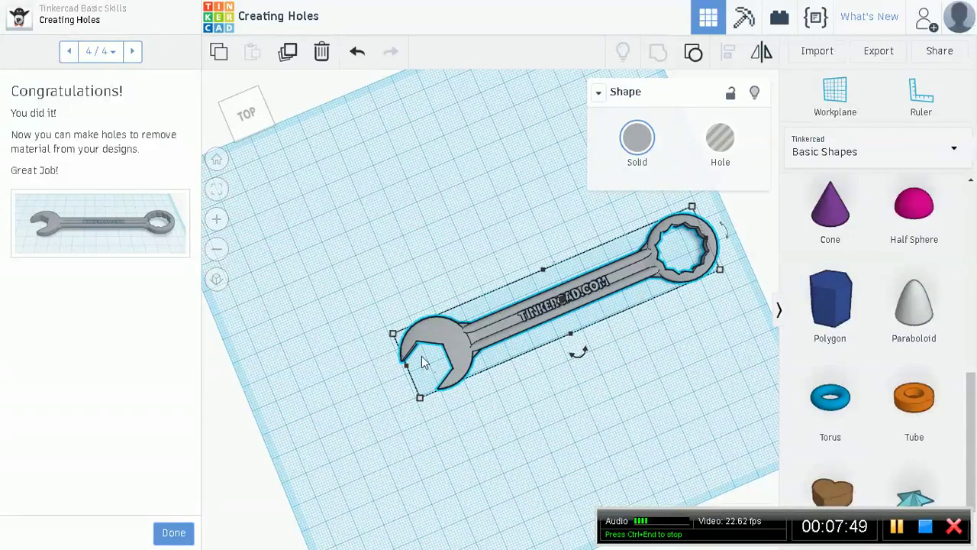
click(434, 368)
click(429, 367)
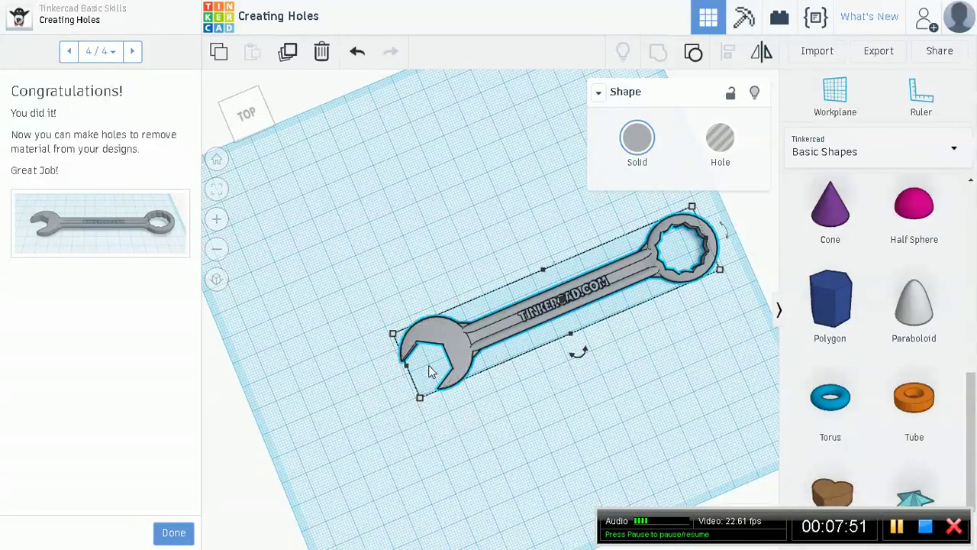
click(543, 334)
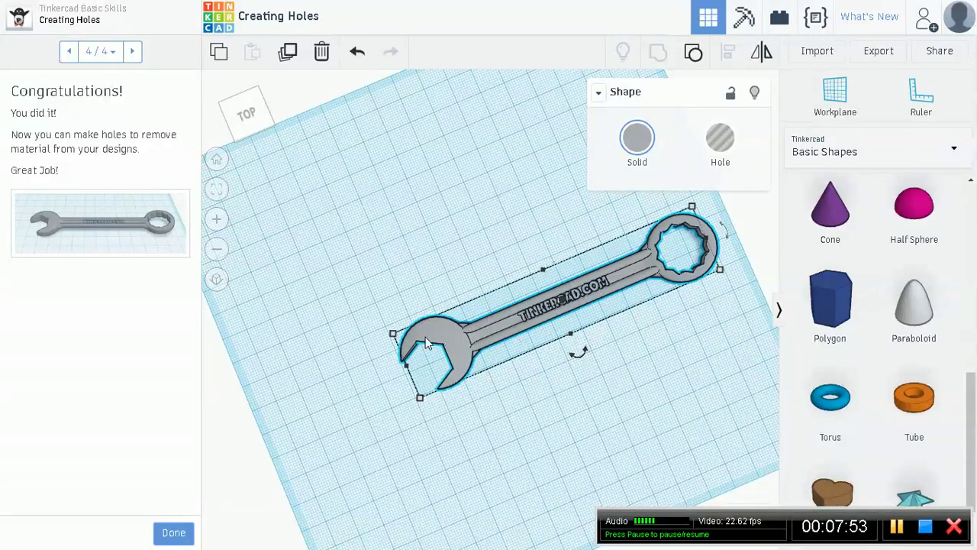